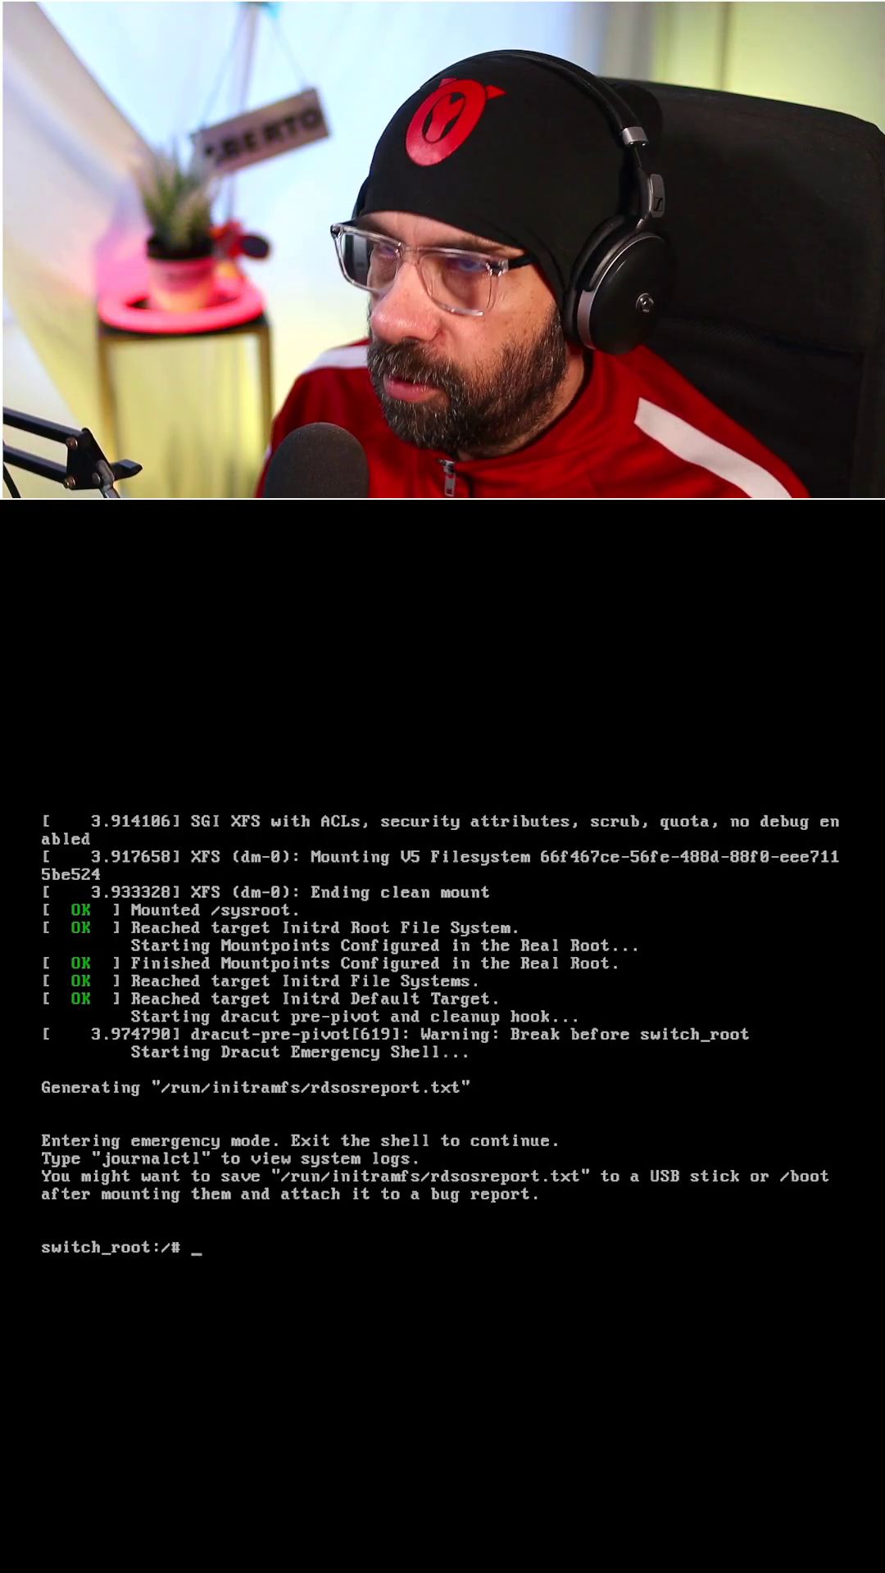
text(::)
Run 'loadkeys us' to load the US keyboard layout, then try a few test characters
key(BackSpace)
key(BackSpace)
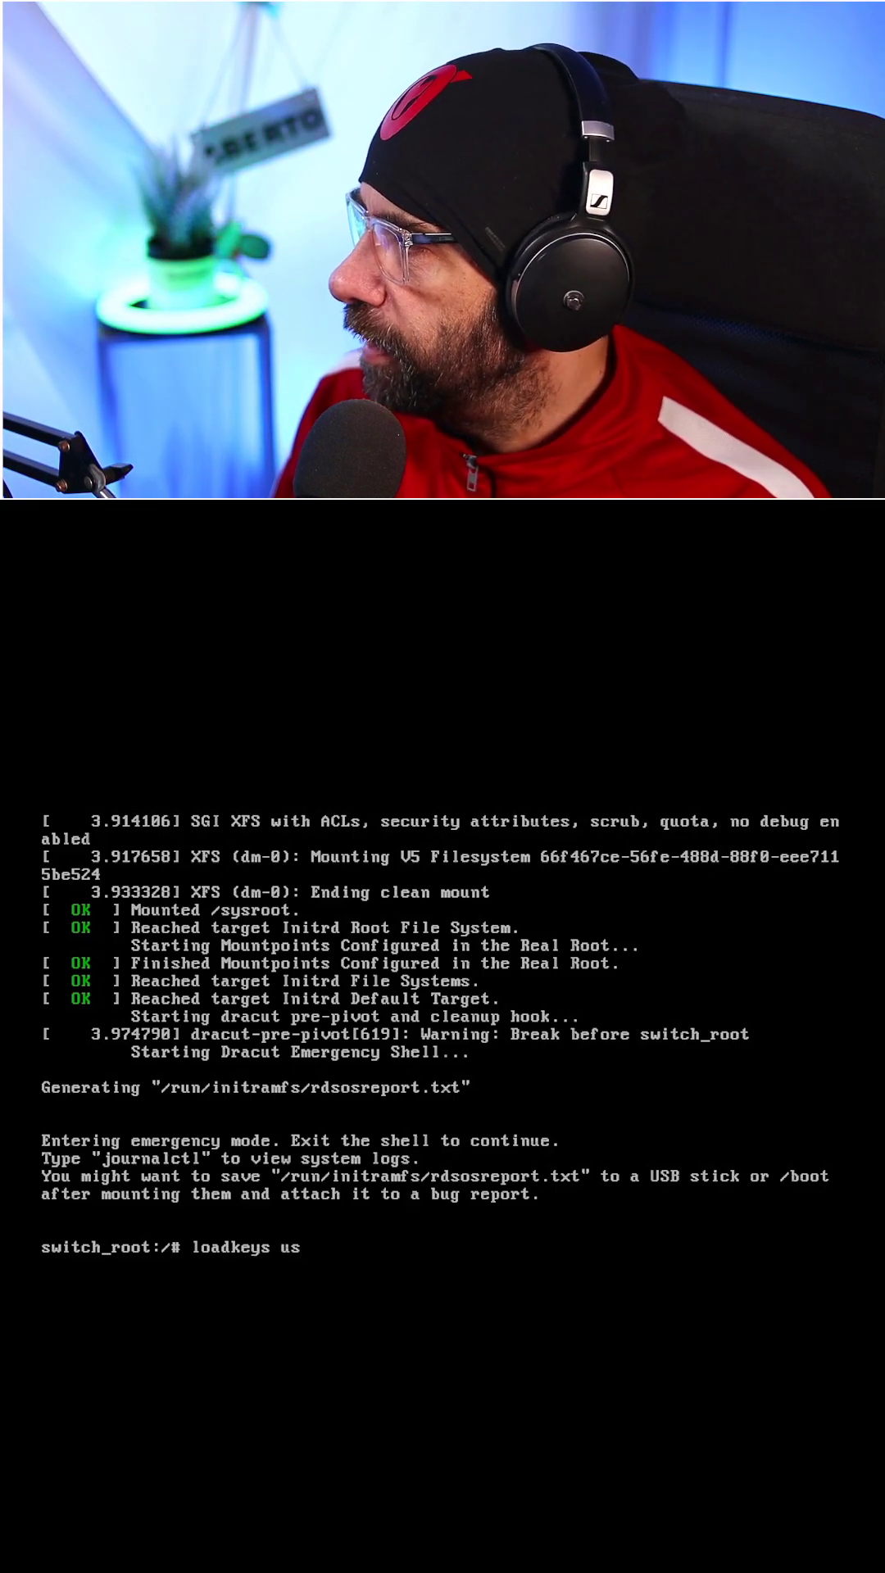
key(Return)
text(>)
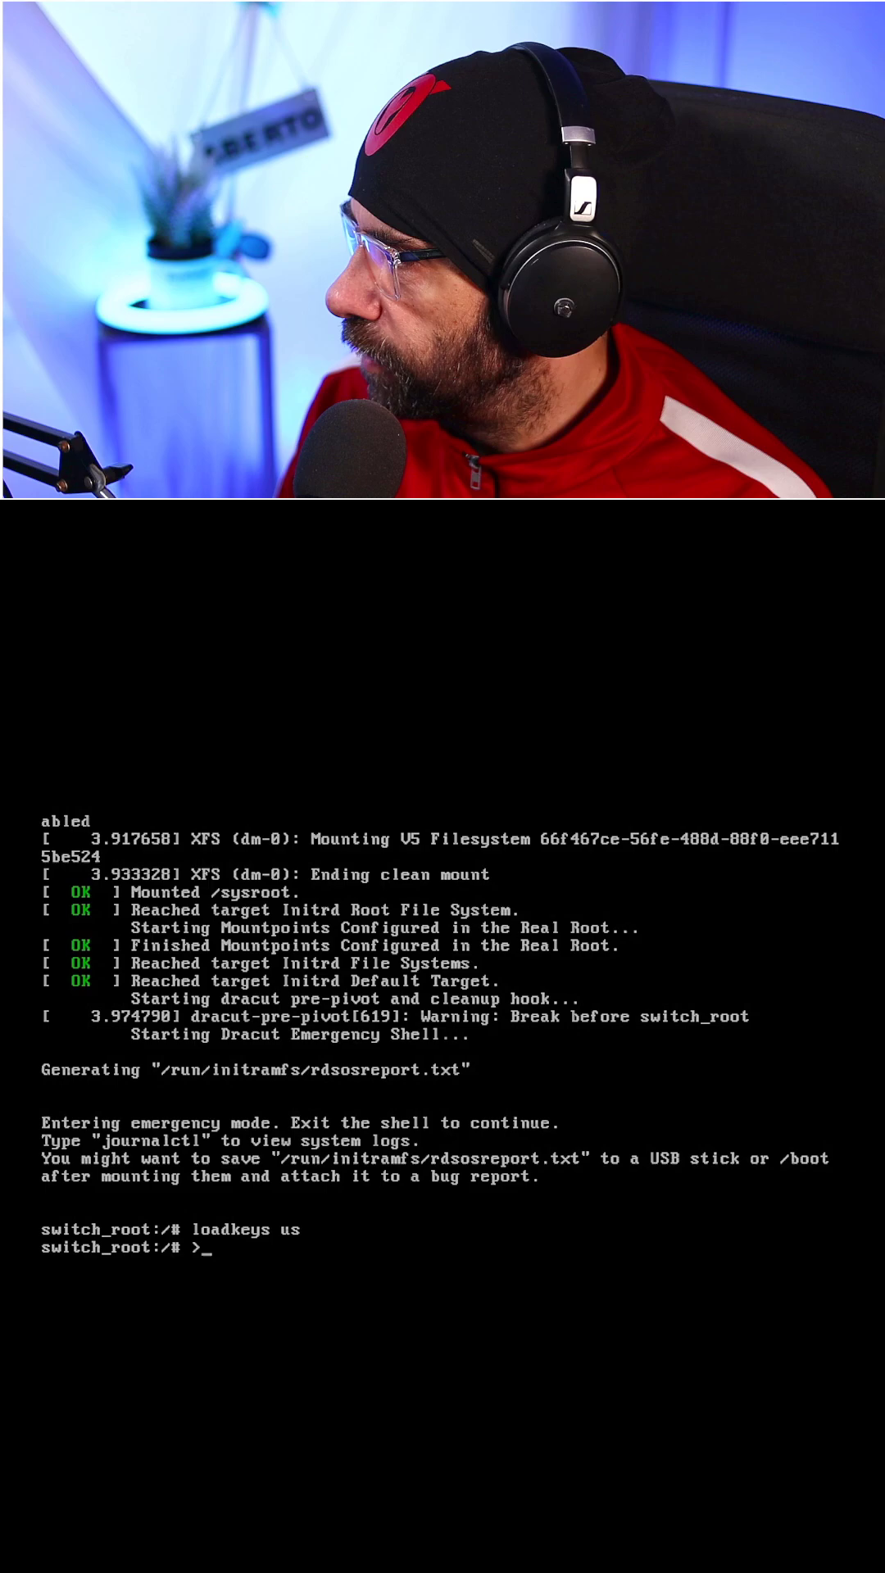
text(>>>>)
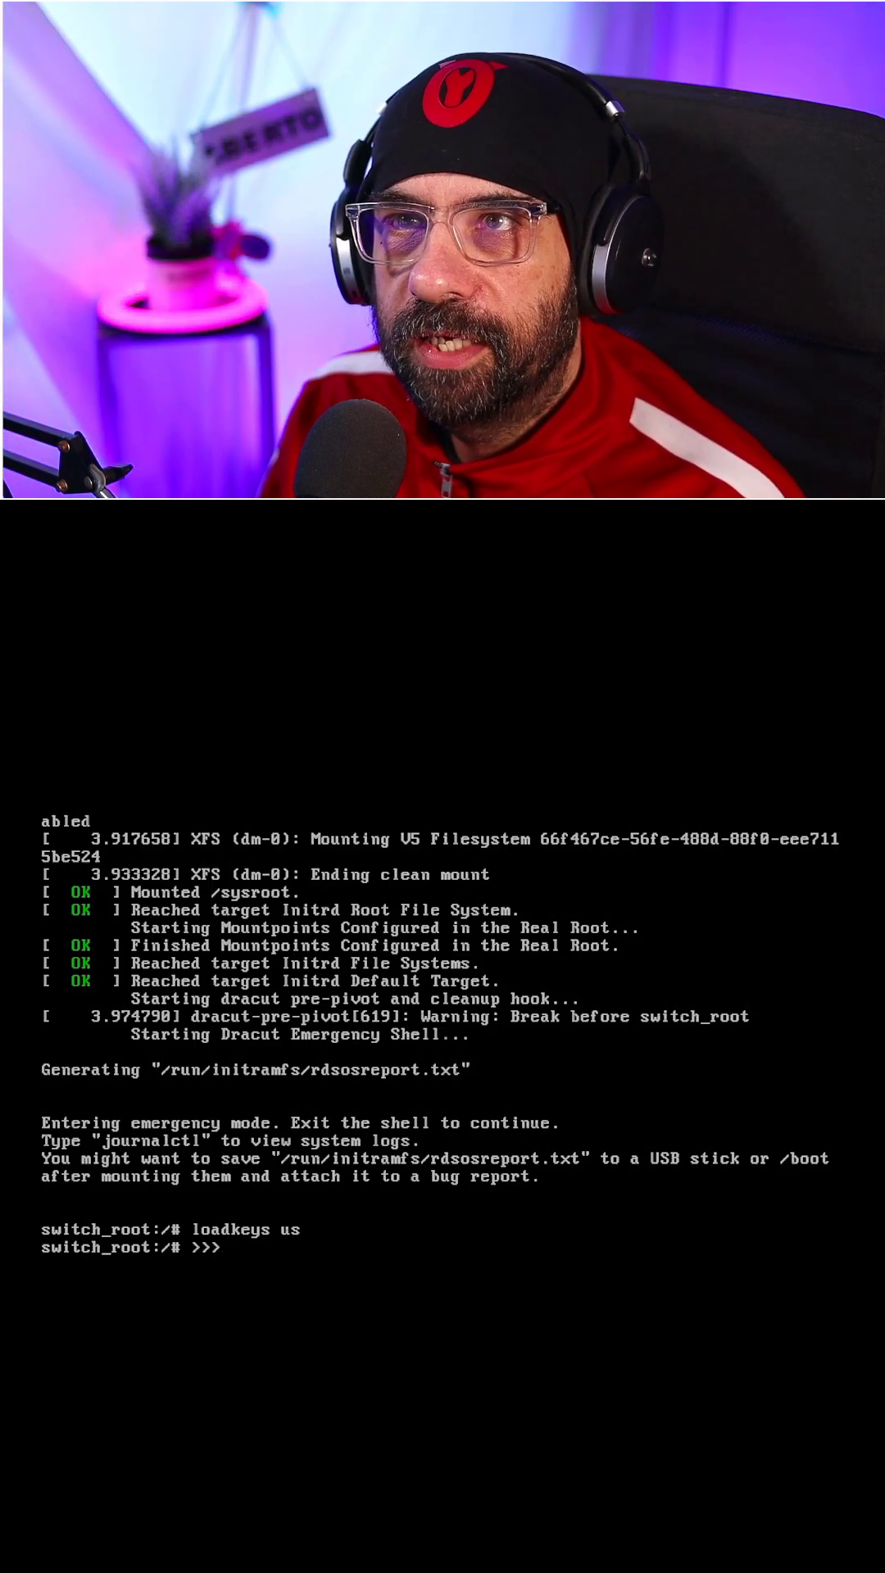
Recall the command as 'loadkeys pt', run it to restore the Portuguese layout, and clear the prompt
key(BackSpace)
key(BackSpace)
key(BackSpace)
key(Up)
key(BackSpace)
key(BackSpace)
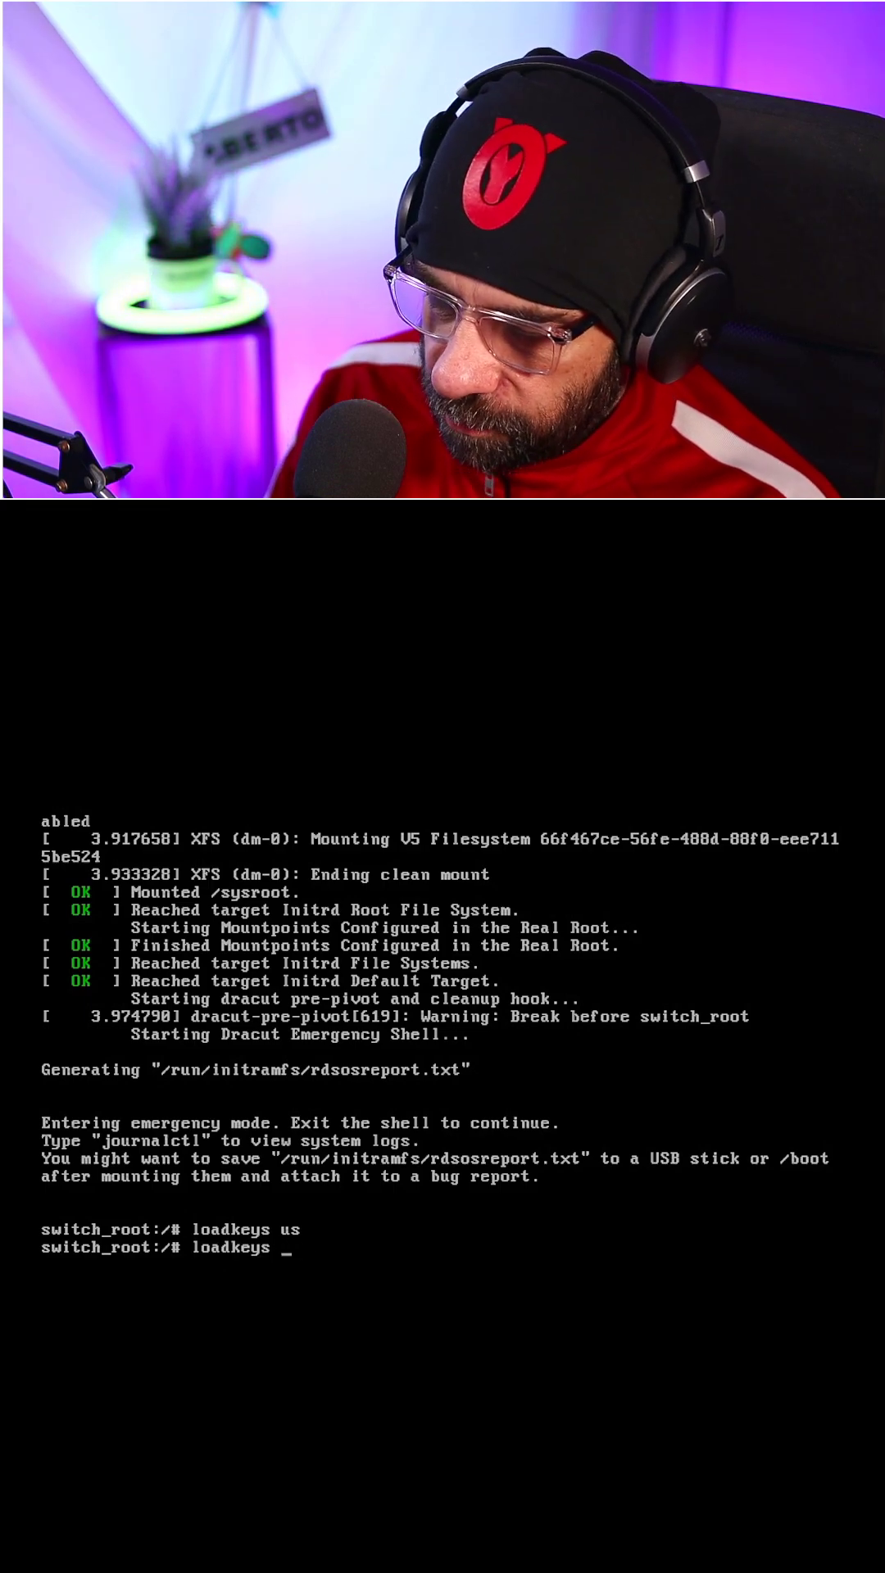
key(Return)
text(:::)
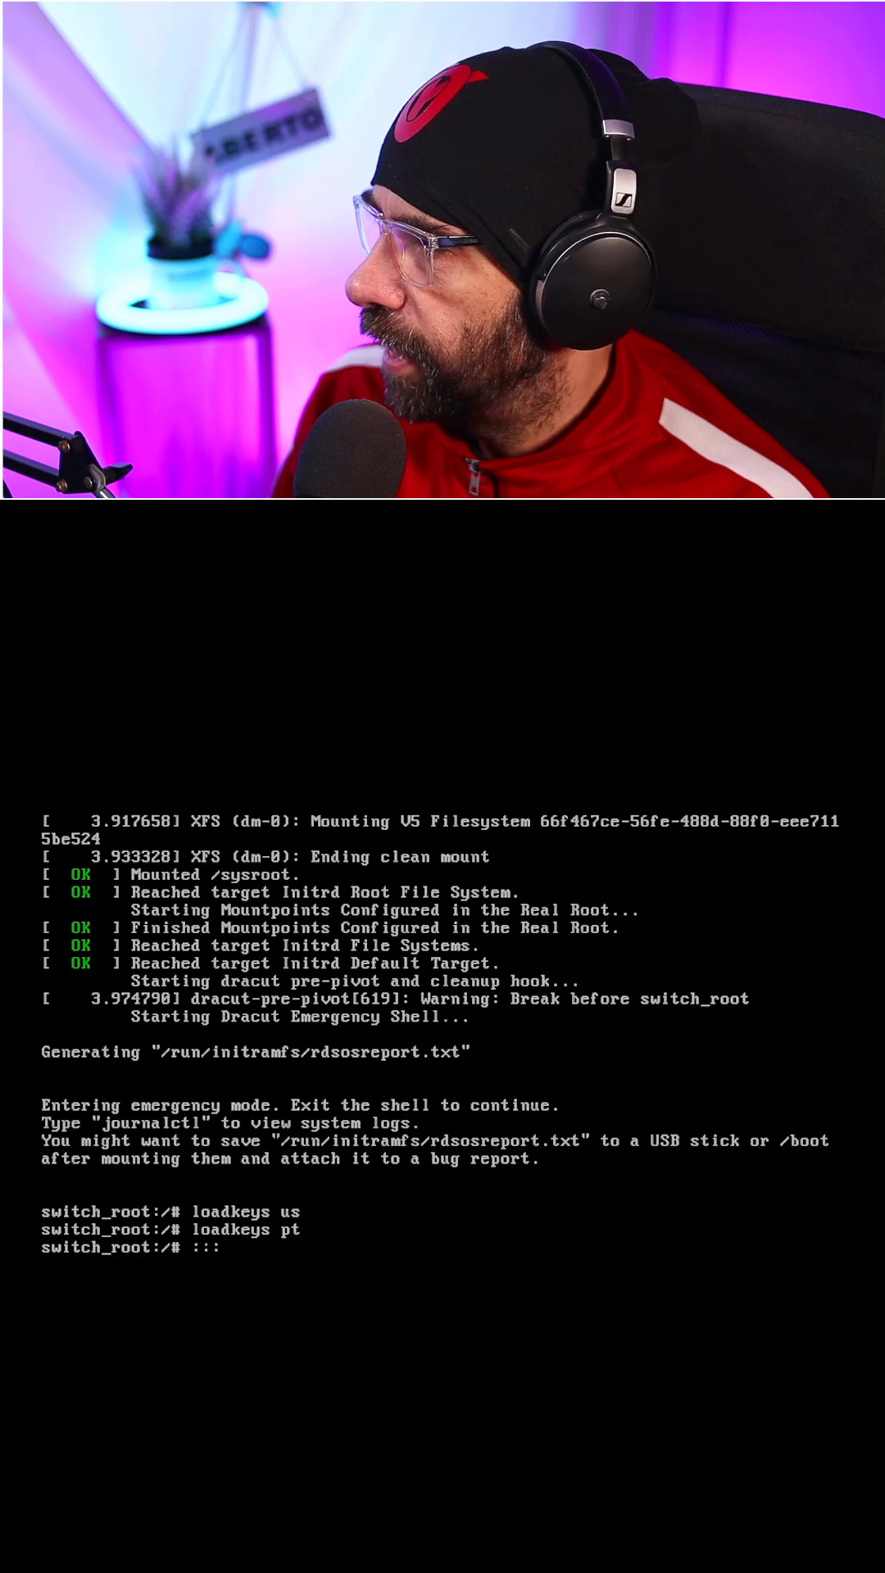
key(BackSpace)
key(BackSpace)
key(BackSpace)
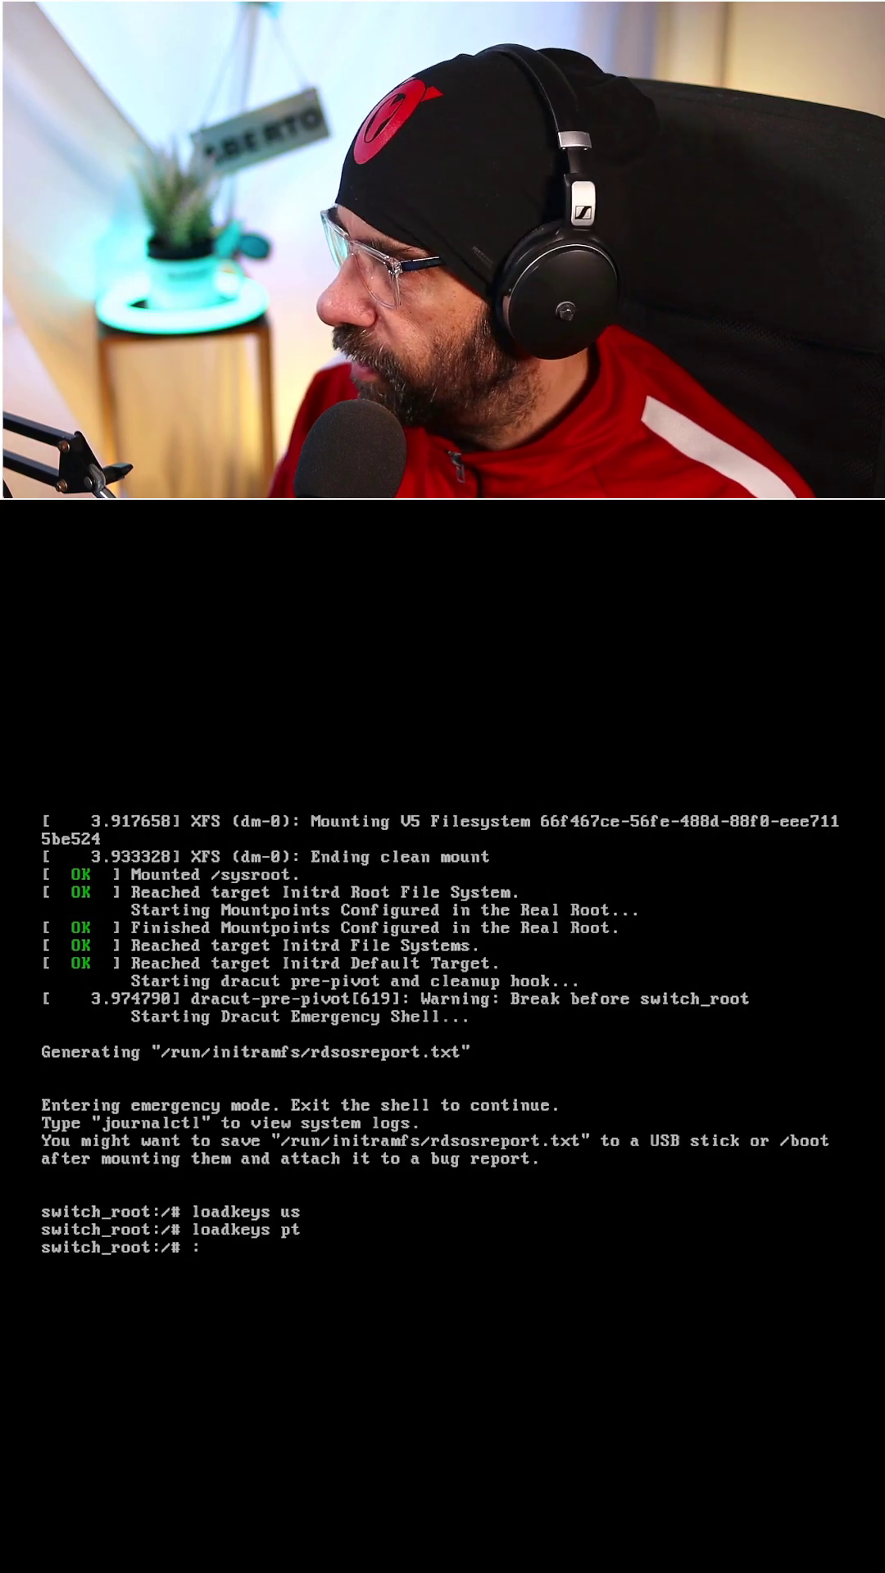
text(\\\)
key(BackSpace)
key(BackSpace)
key(BackSpace)
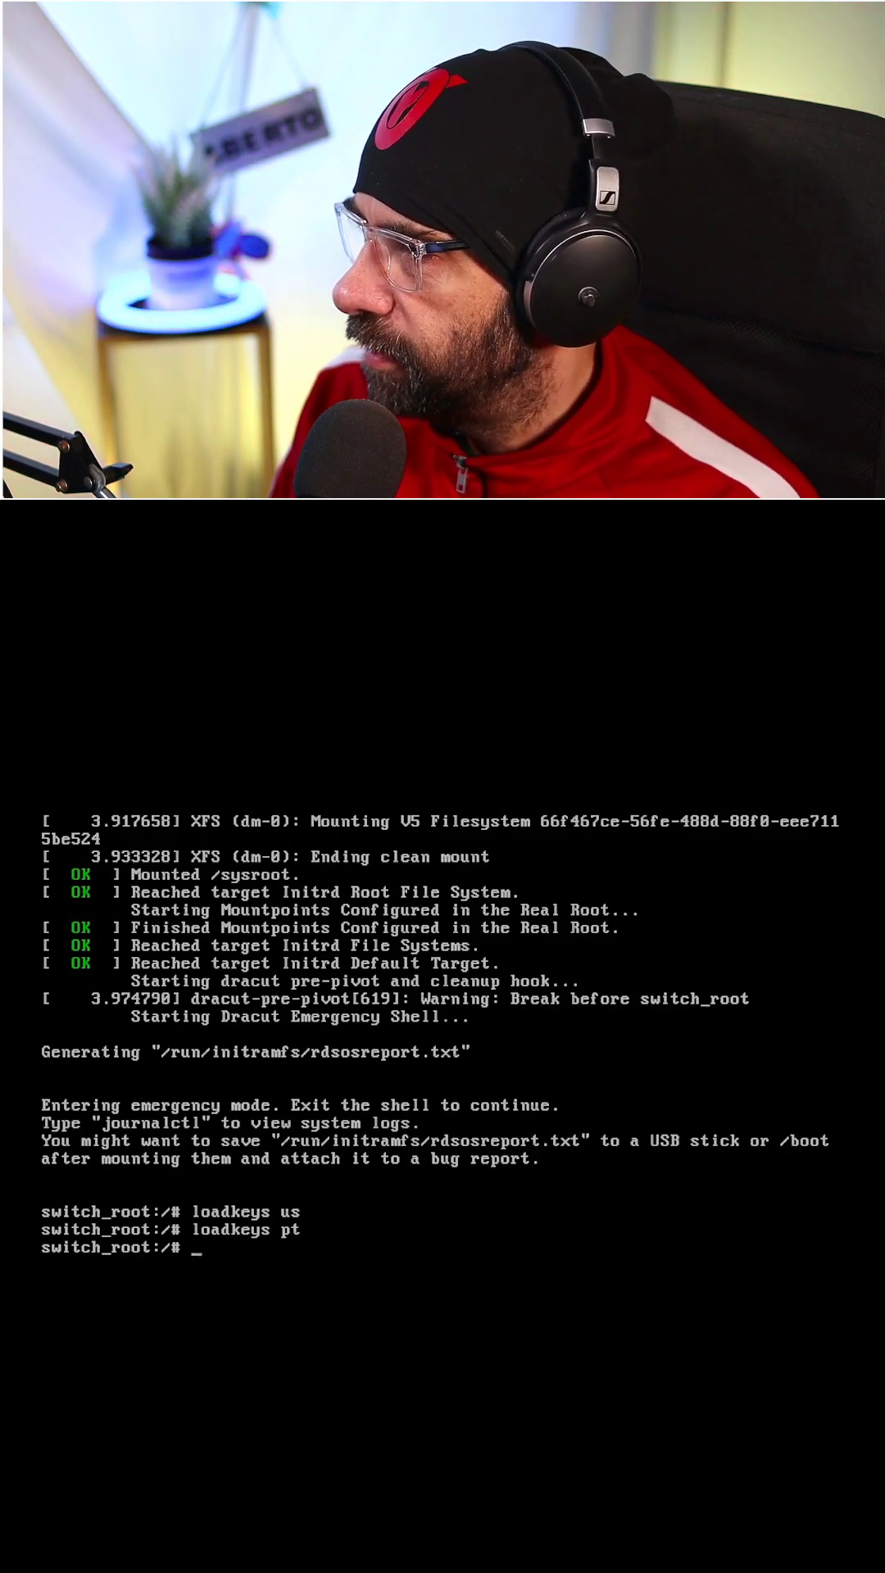